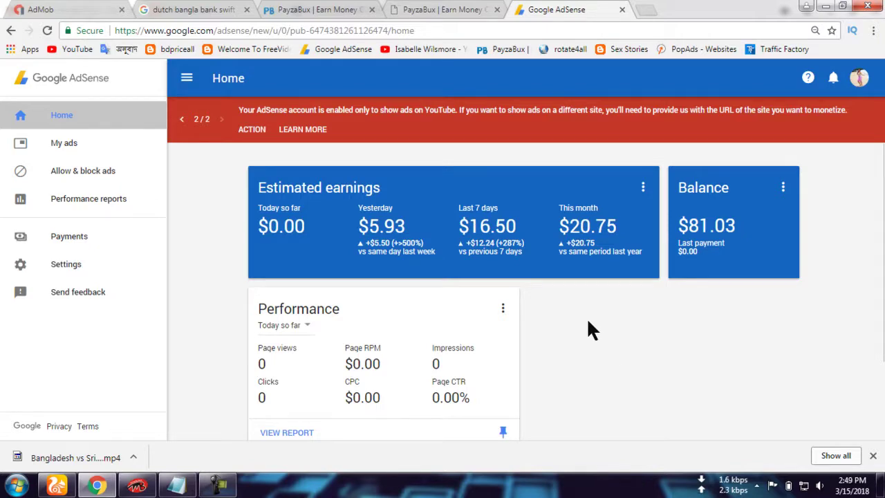
click(56, 485)
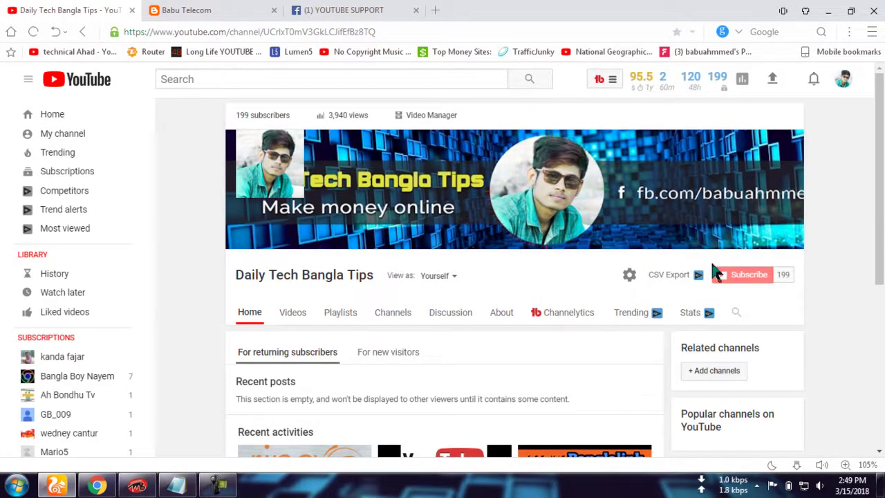
click(830, 12)
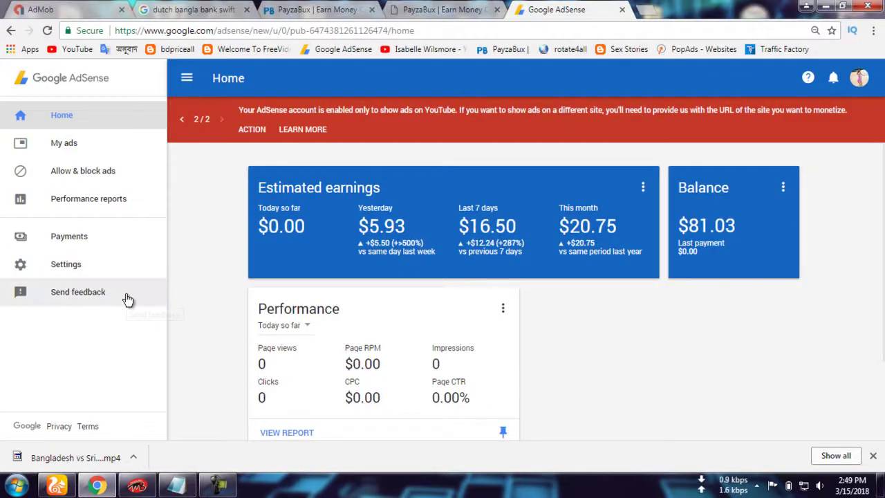
Go to the AdSense payments page and start adding a payment method with new wire transfer details.
click(27, 247)
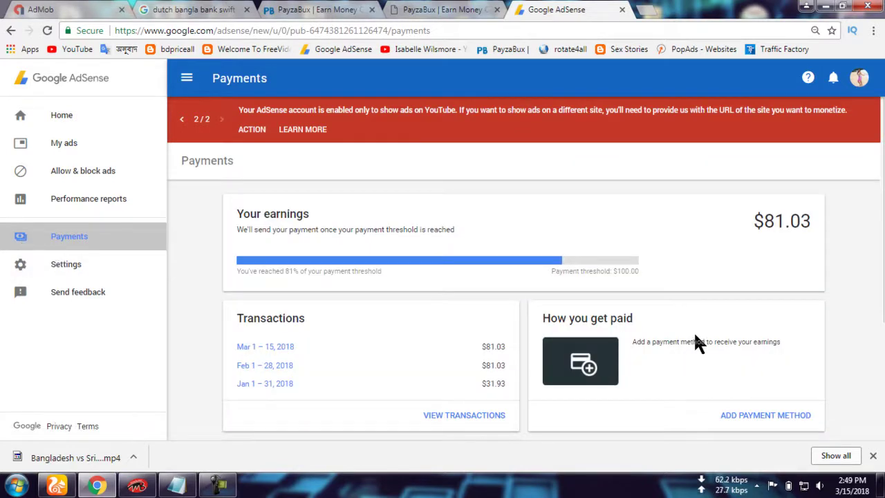
scroll(694, 331, down, 1)
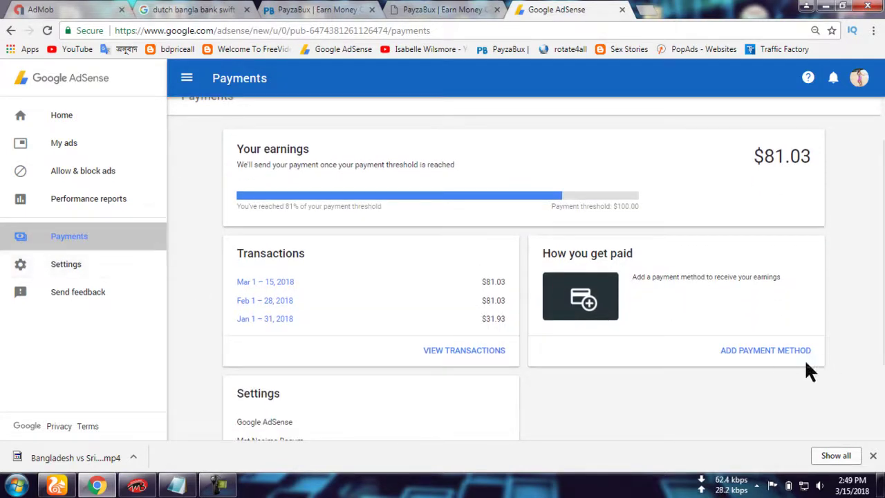
click(752, 352)
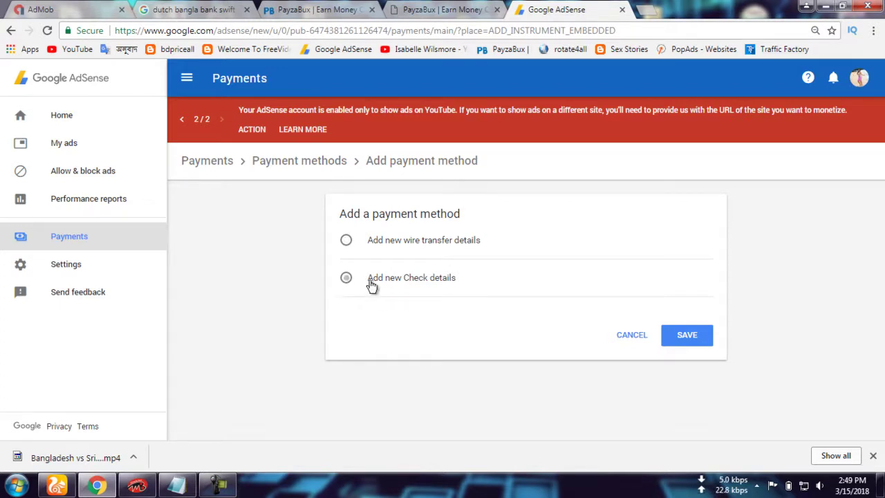
click(346, 241)
scroll(812, 269, down, 2)
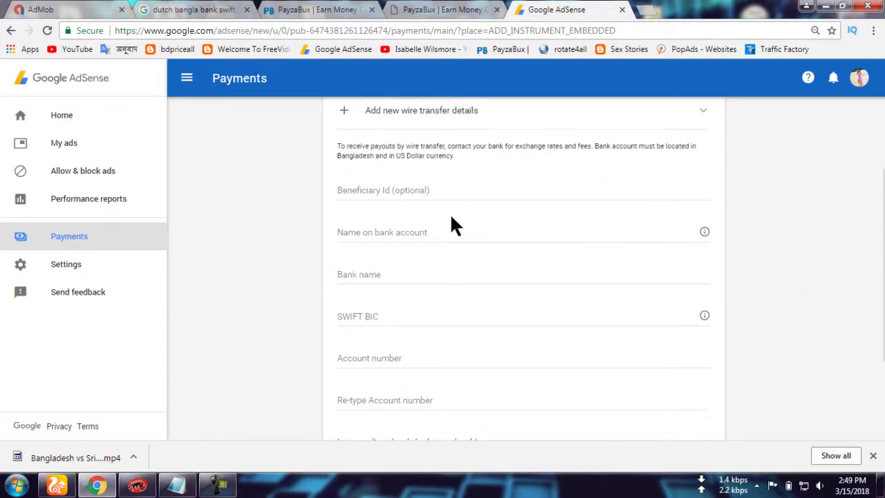
Enter the account holder's full name as the name on the bank account, leaving the optional beneficiary ID empty.
click(404, 189)
click(364, 237)
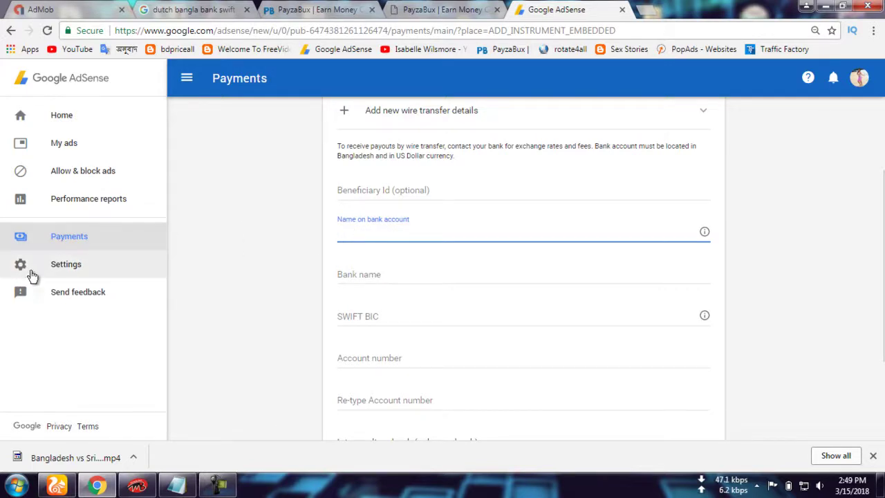
click(428, 169)
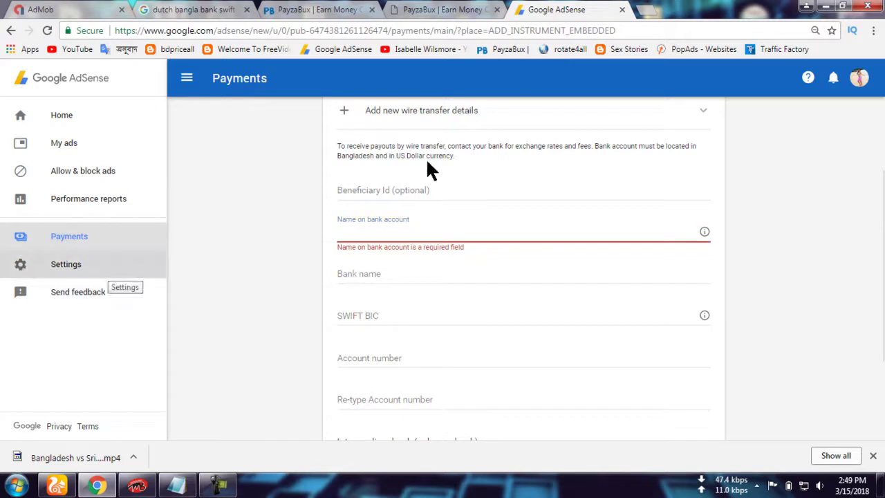
right_click(59, 267)
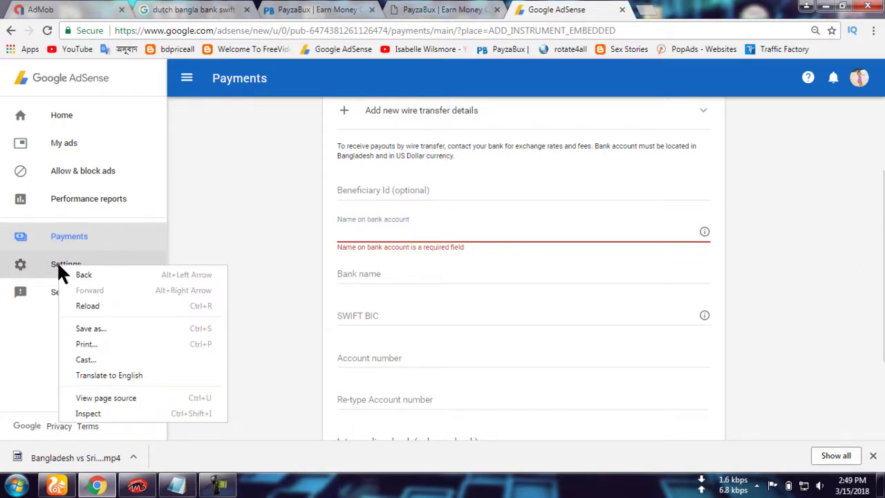
click(32, 322)
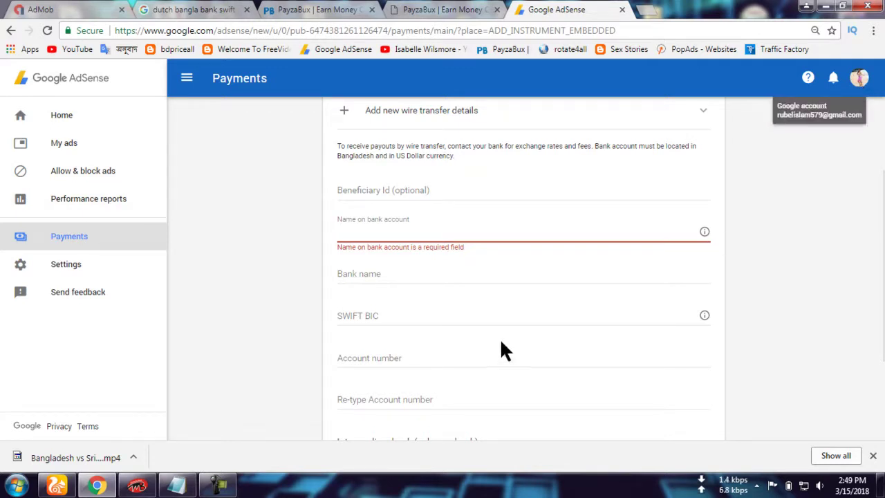
click(397, 232)
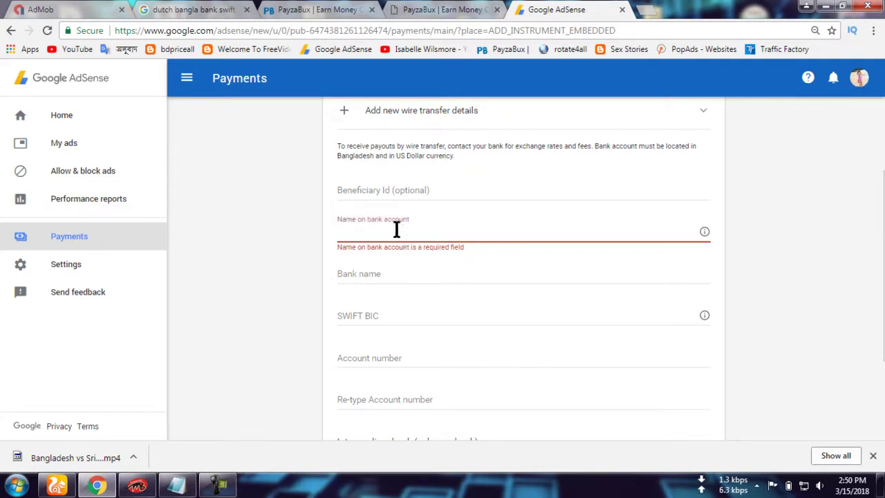
click(396, 232)
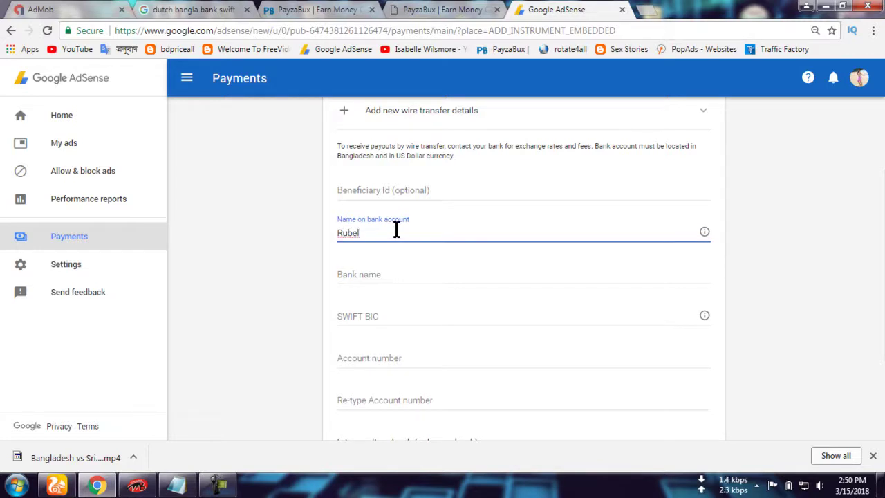
Fill in the bank name with DUTCH-BANGLA BANK LTD, copied from the institution column of the Google SWIFT code results.
click(380, 274)
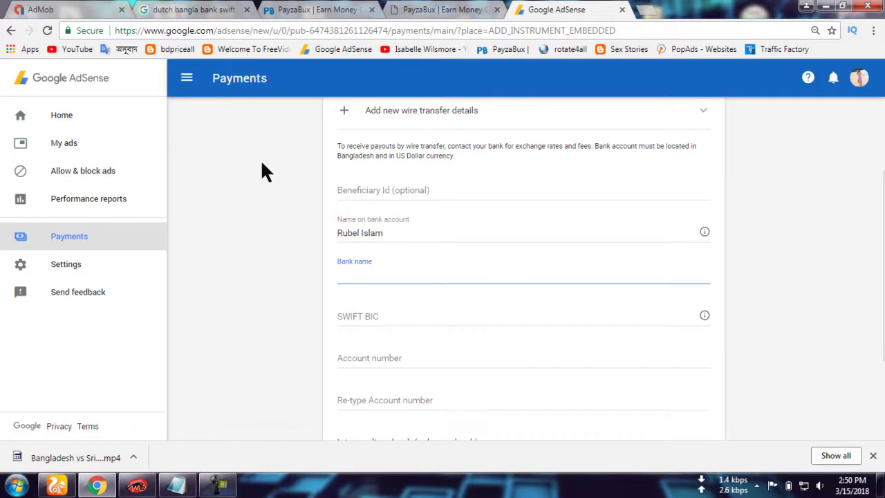
click(207, 10)
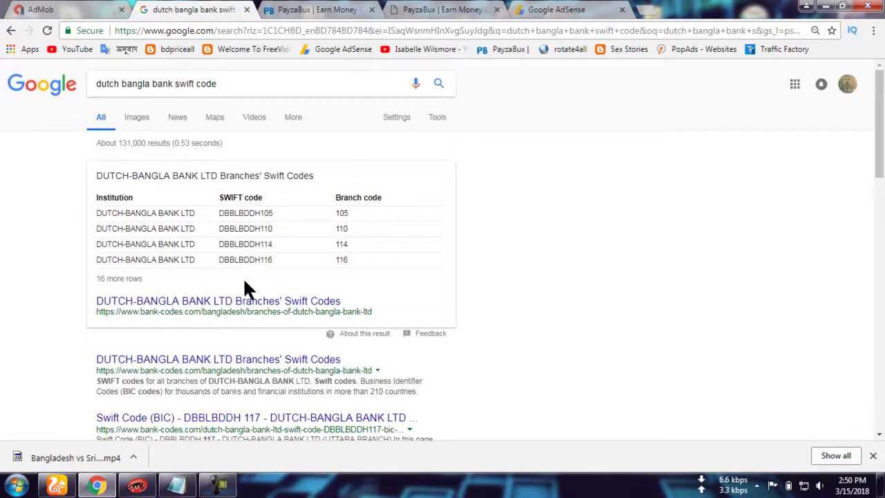
drag(195, 213, 95, 216)
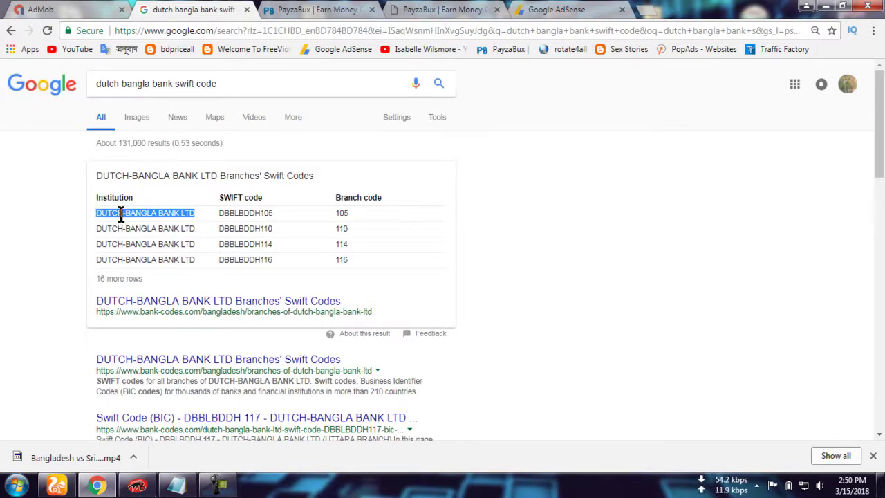
right_click(119, 213)
click(143, 220)
click(574, 11)
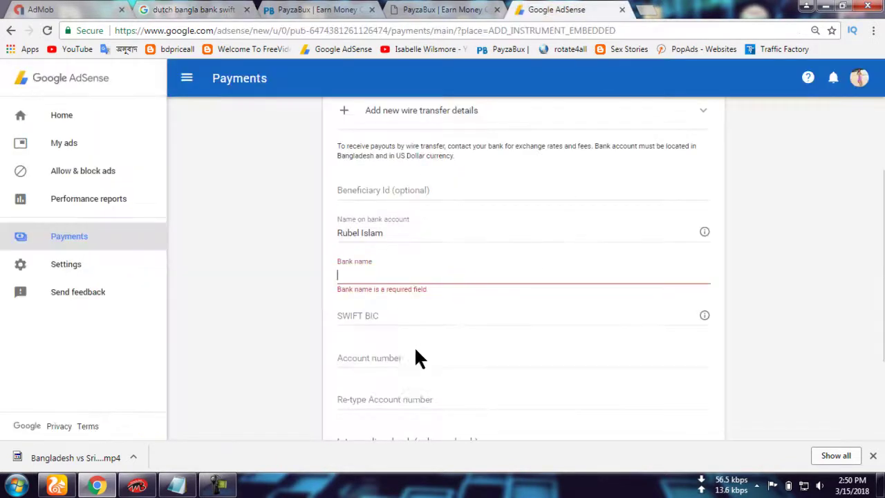
right_click(353, 274)
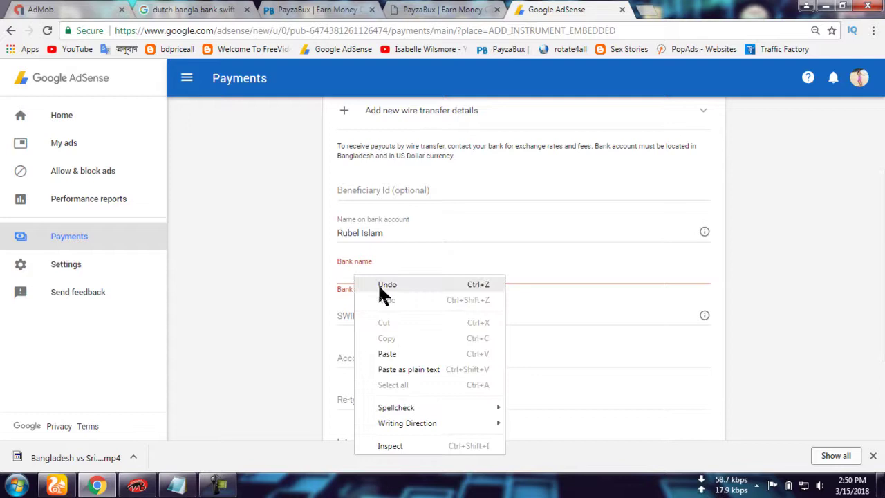
click(387, 354)
Rerun the Google search for "dutch bangla bank swift code" and open the bank-codes.com page of Dutch-Bangla branch codes in a separate tab.
click(381, 320)
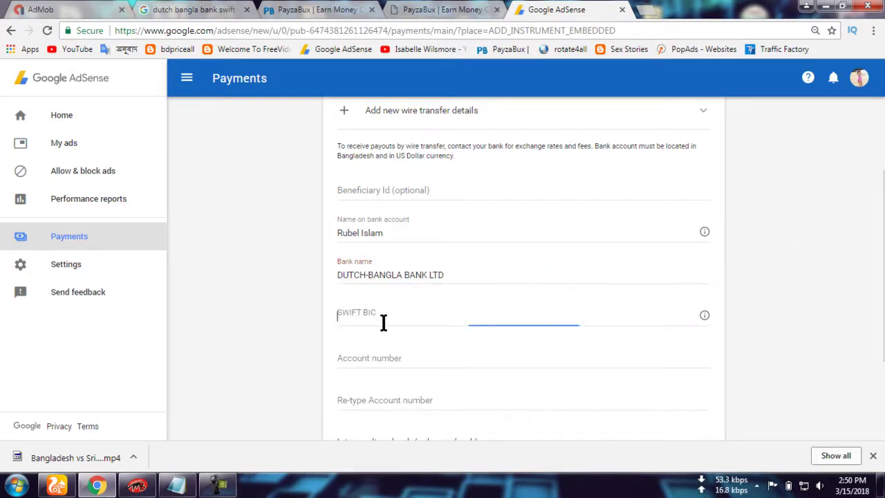
click(196, 8)
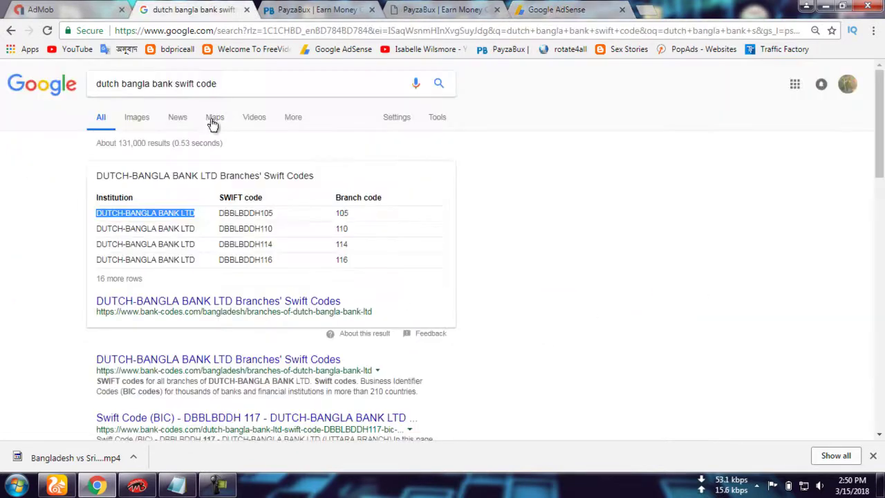
click(207, 81)
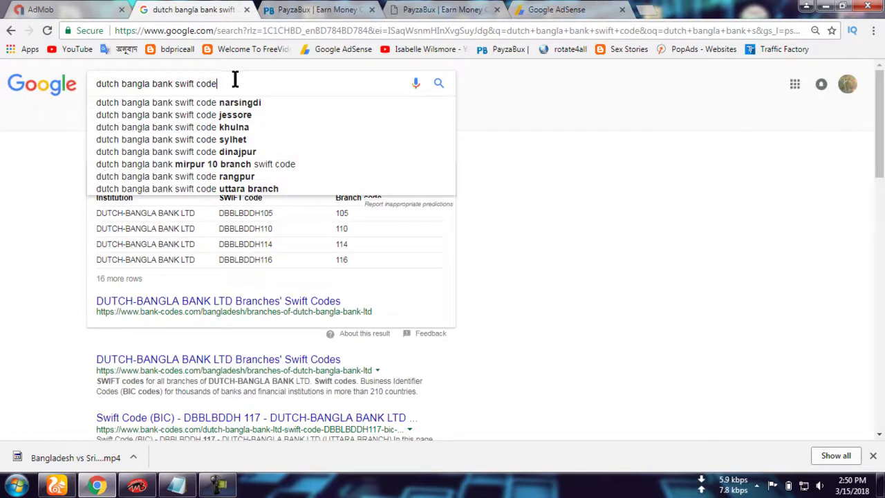
click(440, 82)
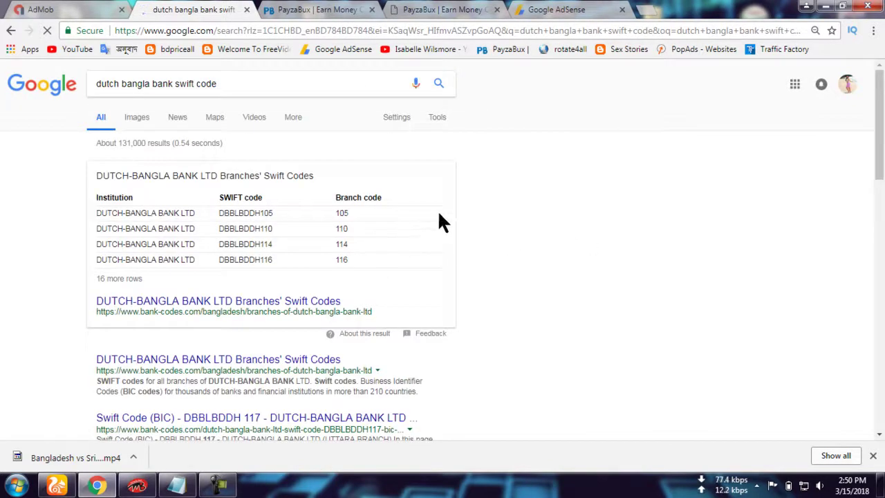
scroll(443, 221, down, 2)
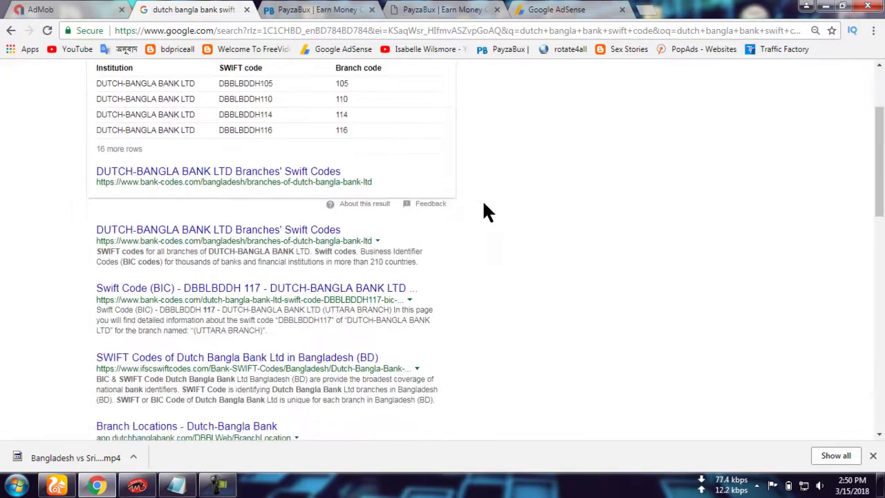
middle_click(238, 230)
click(290, 9)
click(216, 5)
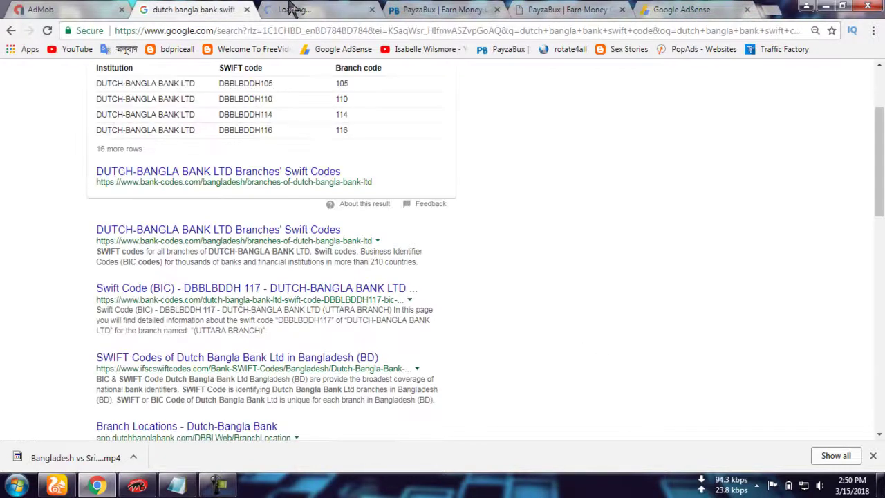
scroll(641, 292, up, 1)
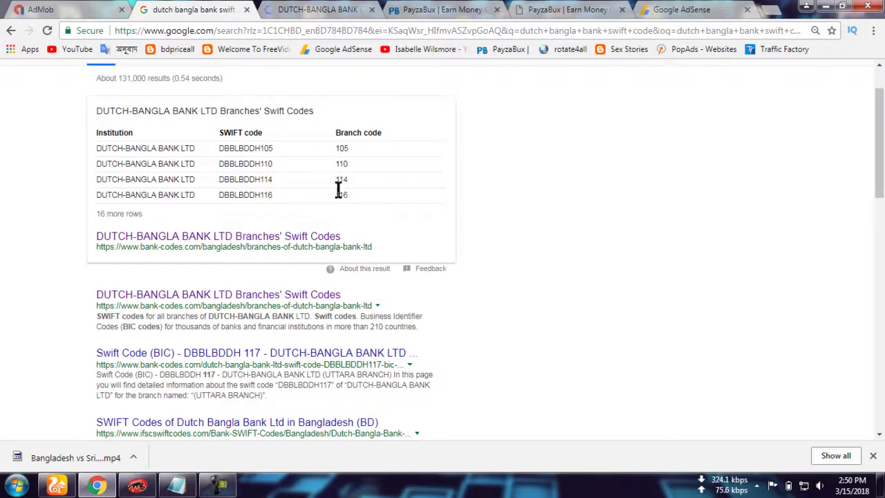
click(316, 10)
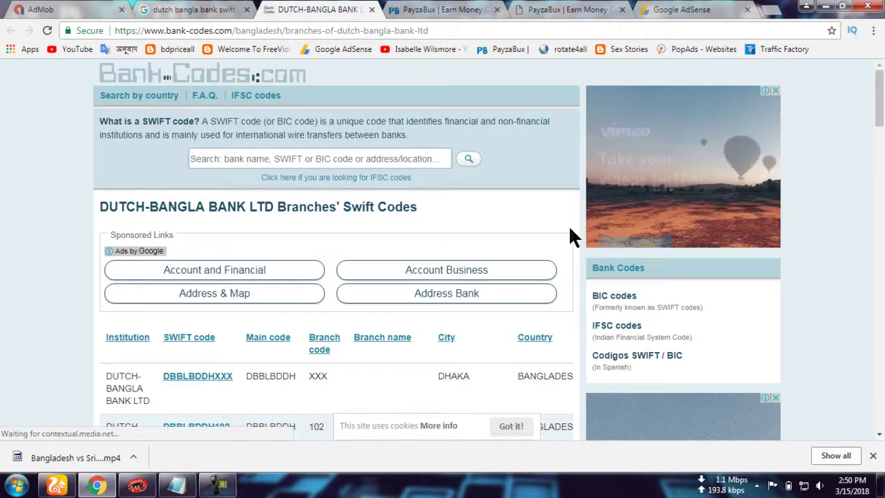
Examine the branch table, comparing the main SWIFT codes listed for the Dhaka and Chittagong branches.
scroll(571, 230, down, 3)
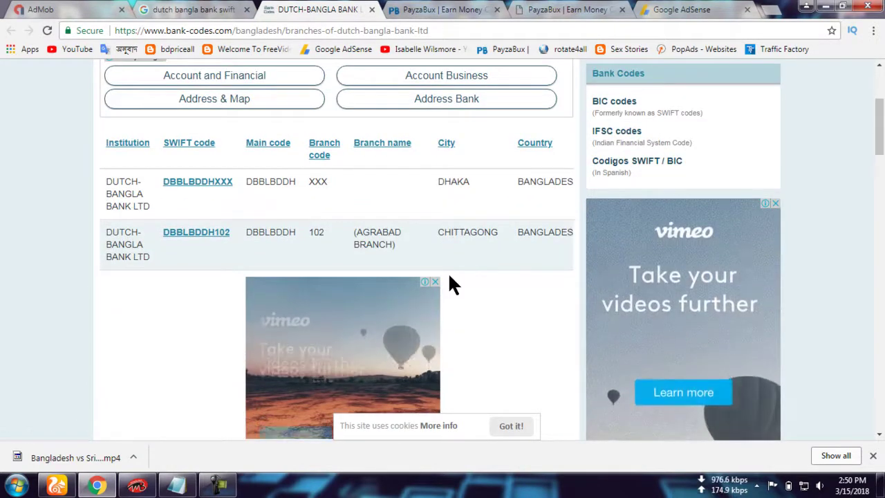
scroll(332, 342, down, 2)
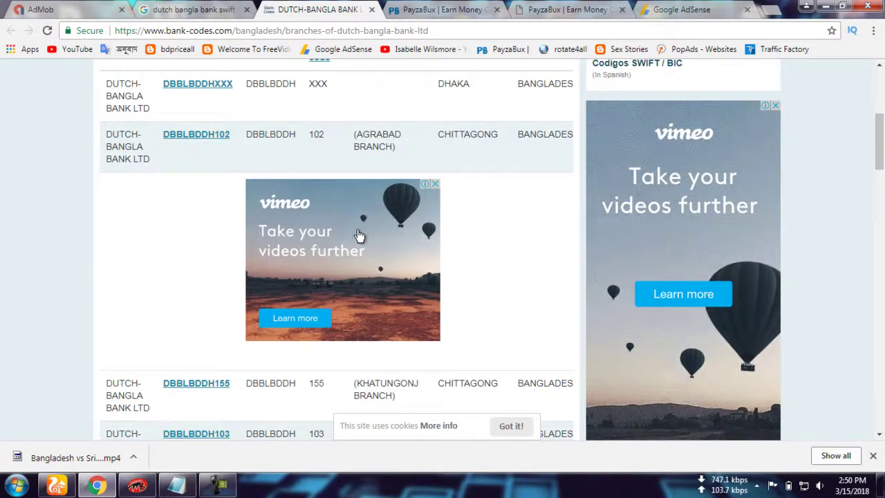
scroll(512, 242, up, 1)
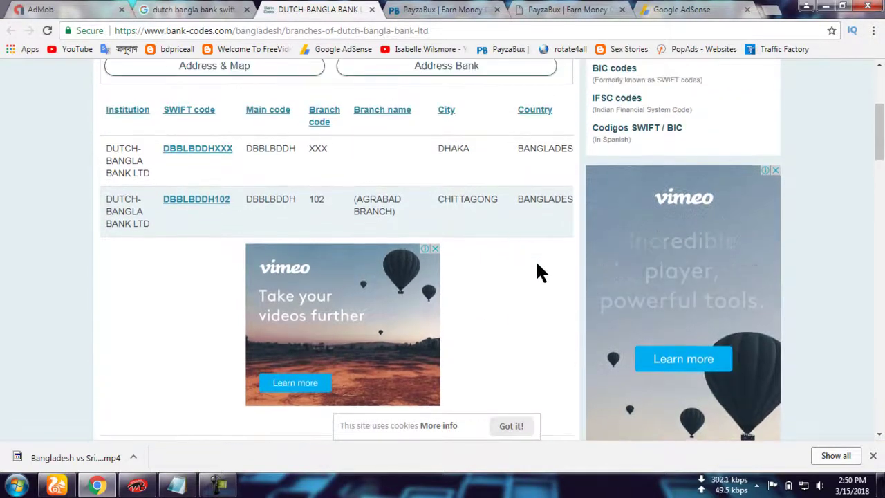
drag(438, 146, 477, 147)
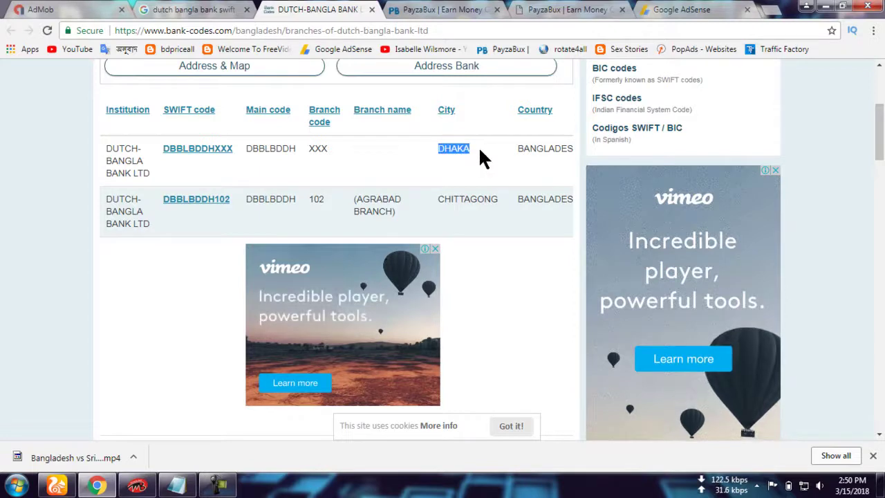
drag(247, 148, 312, 149)
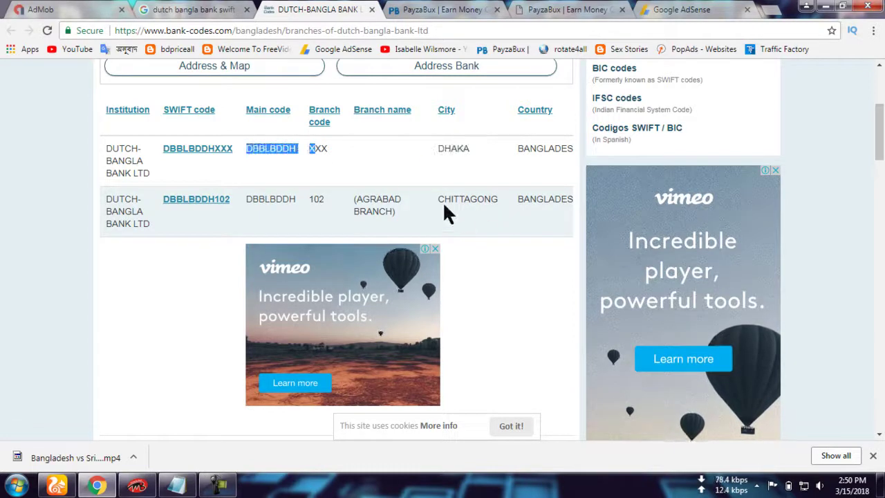
drag(438, 201, 473, 210)
drag(247, 199, 294, 198)
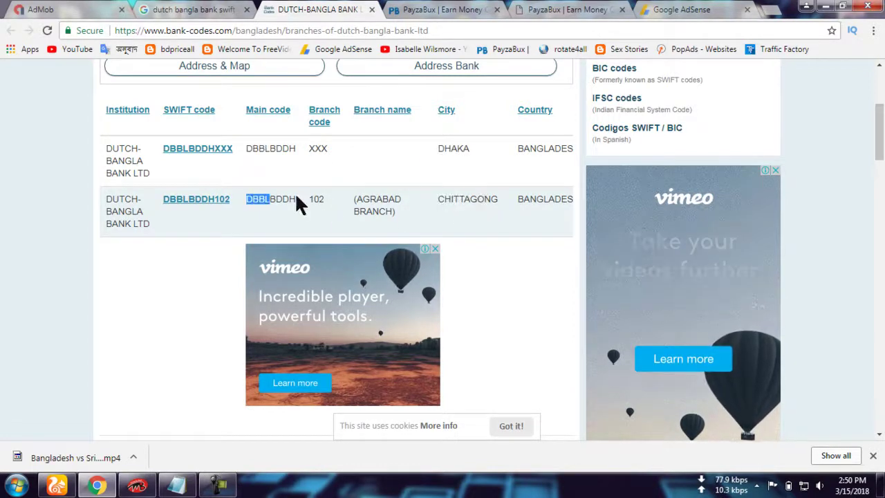
scroll(302, 201, down, 1)
scroll(302, 200, down, 2)
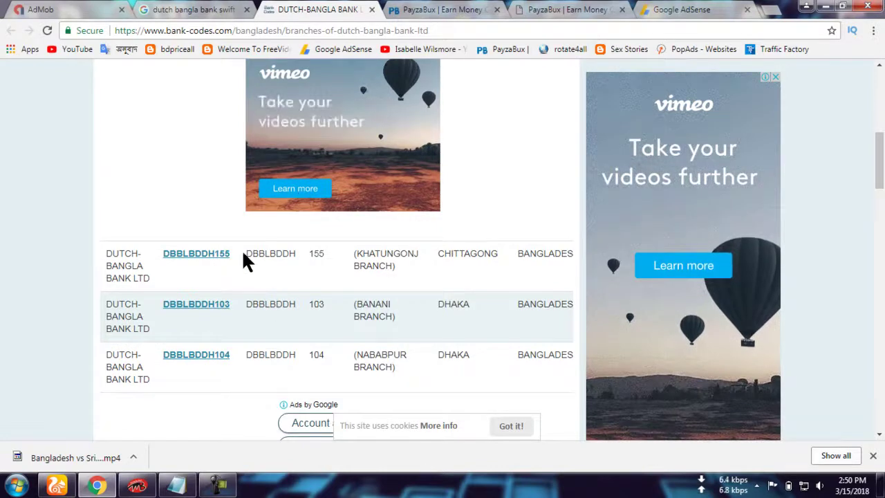
drag(244, 253, 302, 253)
click(251, 306)
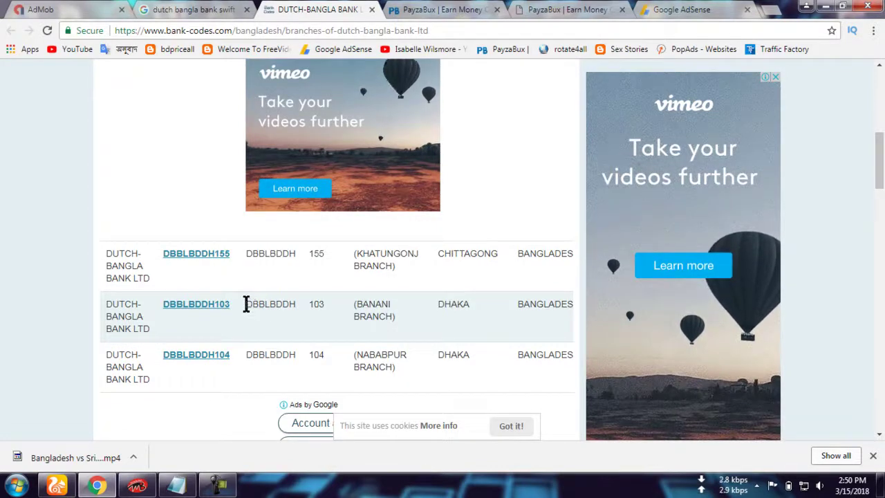
drag(247, 305, 291, 305)
click(290, 304)
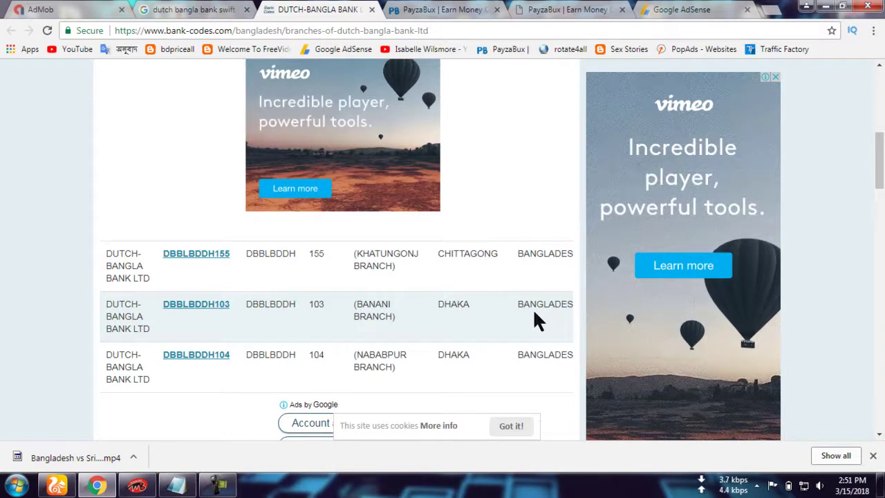
scroll(442, 329, up, 6)
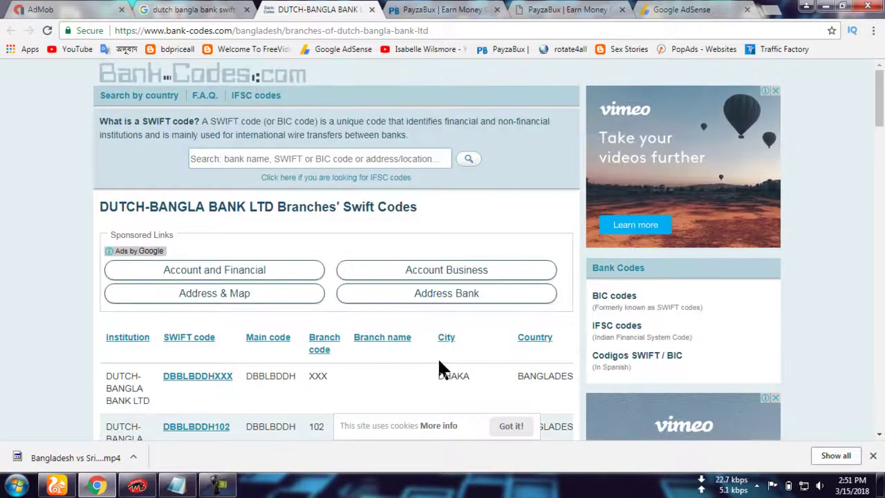
Select the main SWIFT code in the Dhaka row of the bank-codes.com branch table.
scroll(438, 357, down, 2)
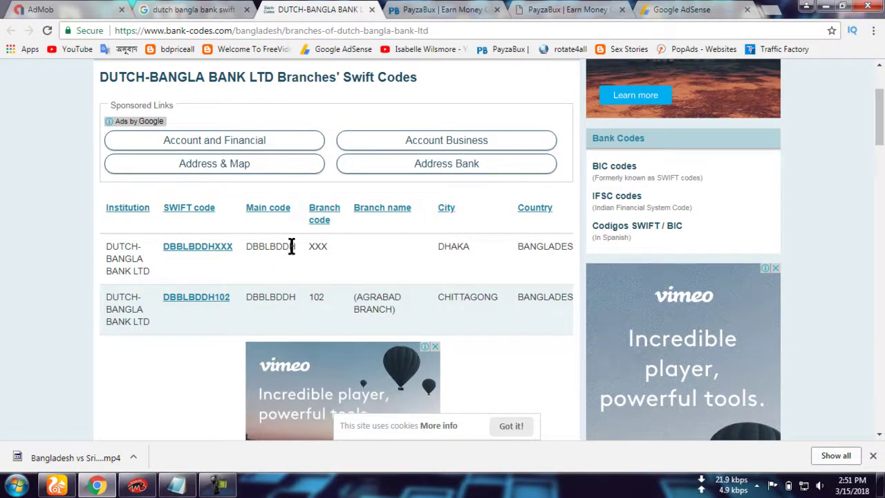
drag(294, 246, 244, 246)
click(111, 9)
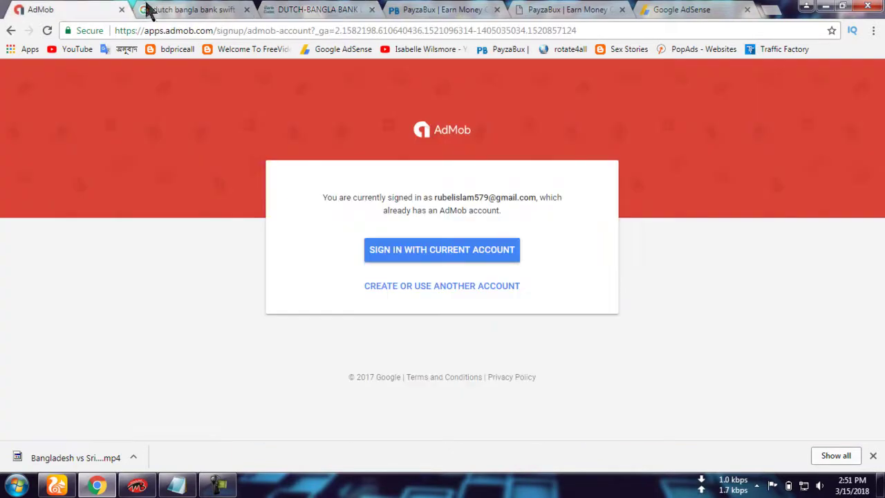
Rerun the Google search for "dutch bangla bank swift code" and open the official Dutch-Bangla Bank website in a separate tab.
click(211, 8)
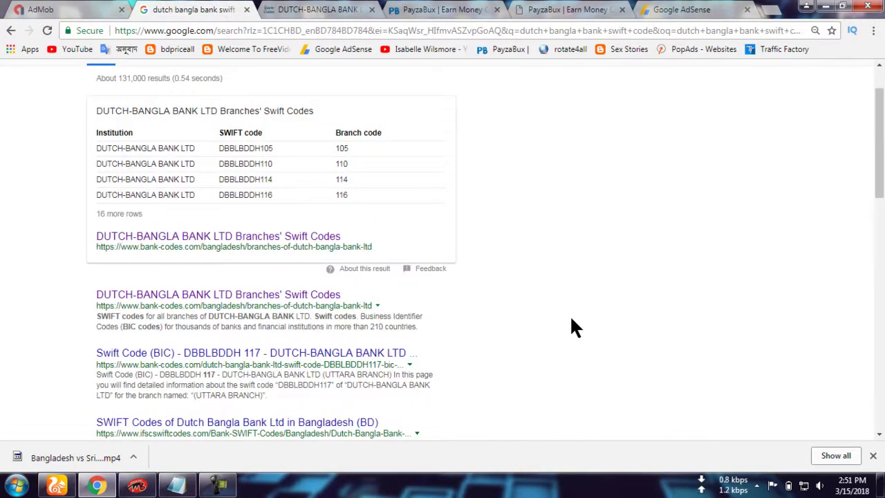
scroll(575, 321, up, 1)
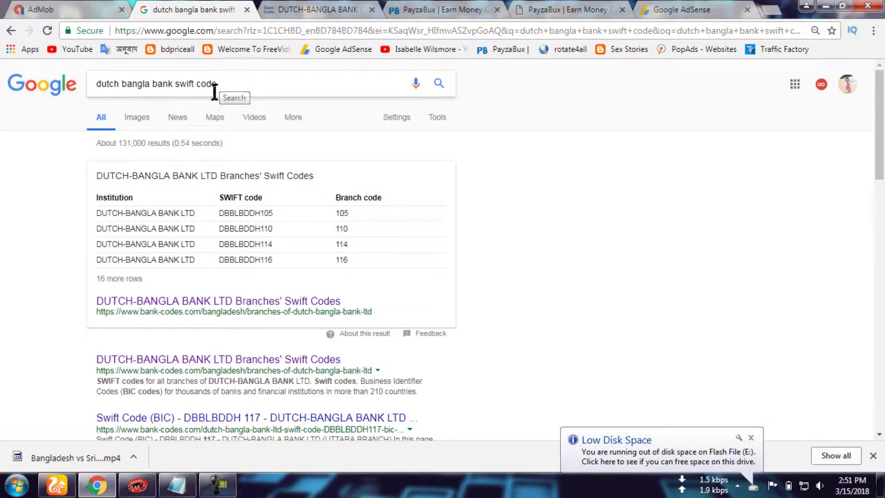
click(175, 86)
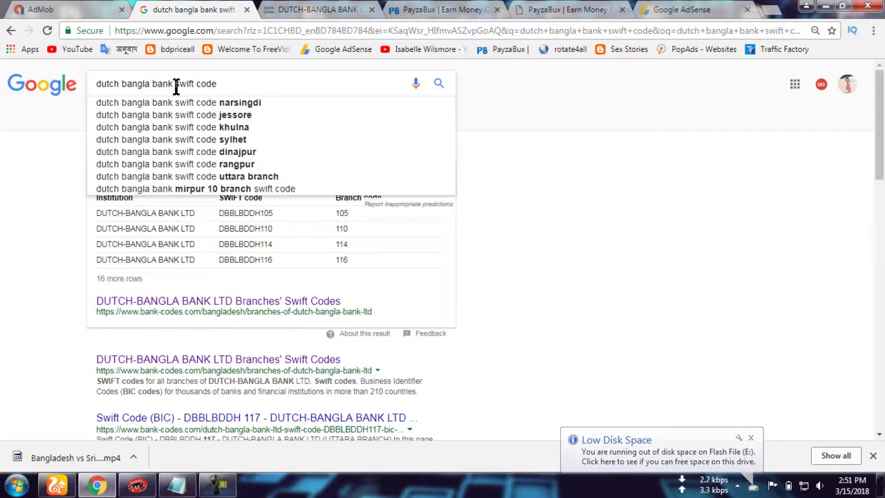
click(440, 85)
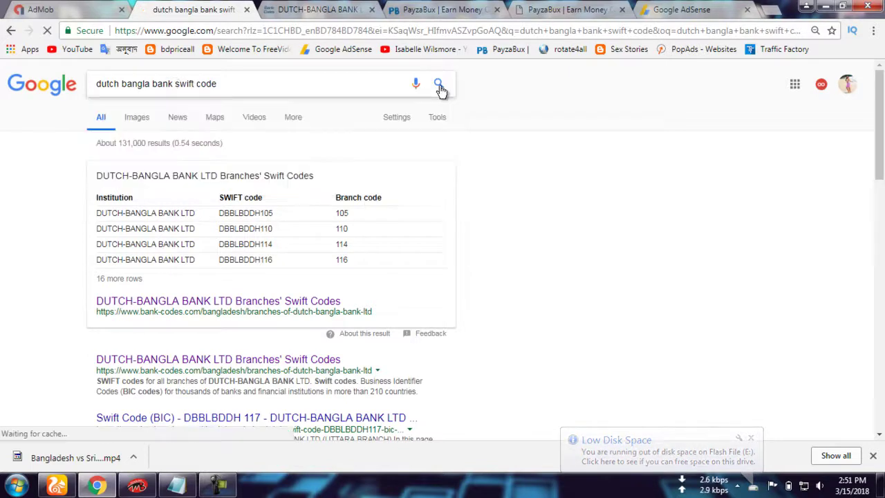
scroll(487, 233, down, 3)
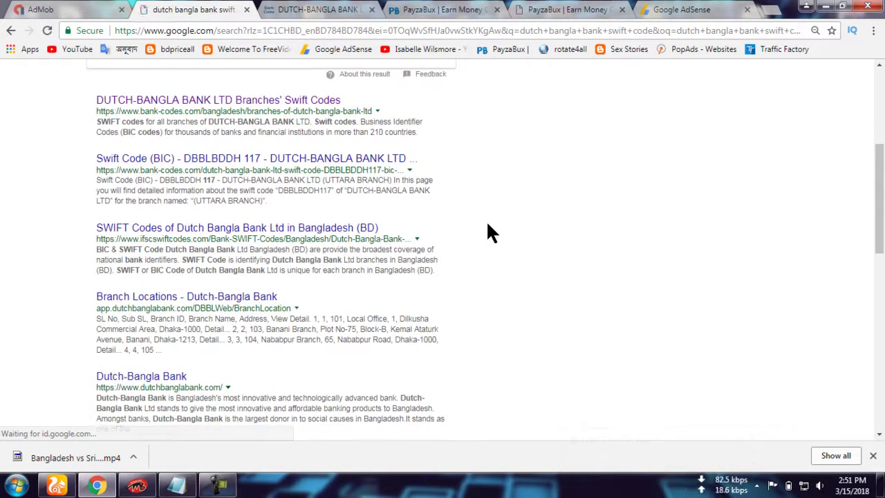
scroll(488, 232, down, 1)
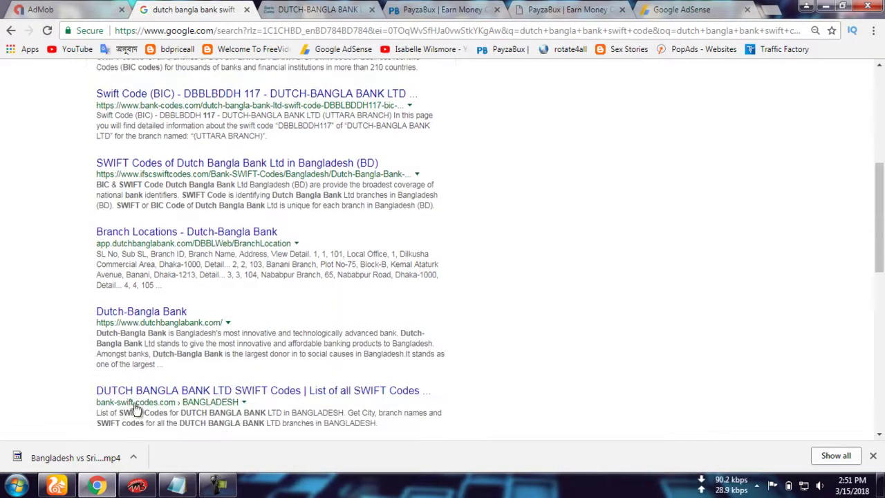
middle_click(145, 320)
click(292, 8)
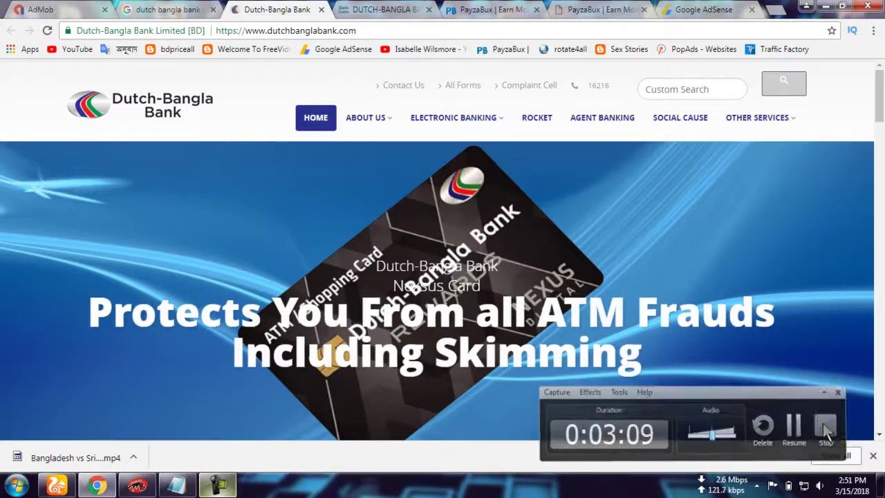
Find the head office contact details at the foot of the bank's homepage and select the SWIFT code DBBLBDDH.
scroll(785, 273, down, 4)
scroll(788, 270, down, 10)
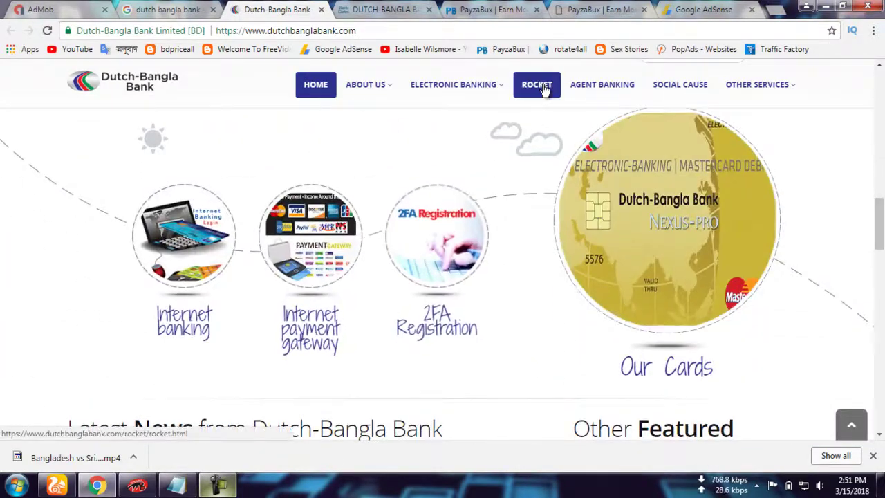
scroll(561, 262, down, 5)
scroll(563, 256, down, 10)
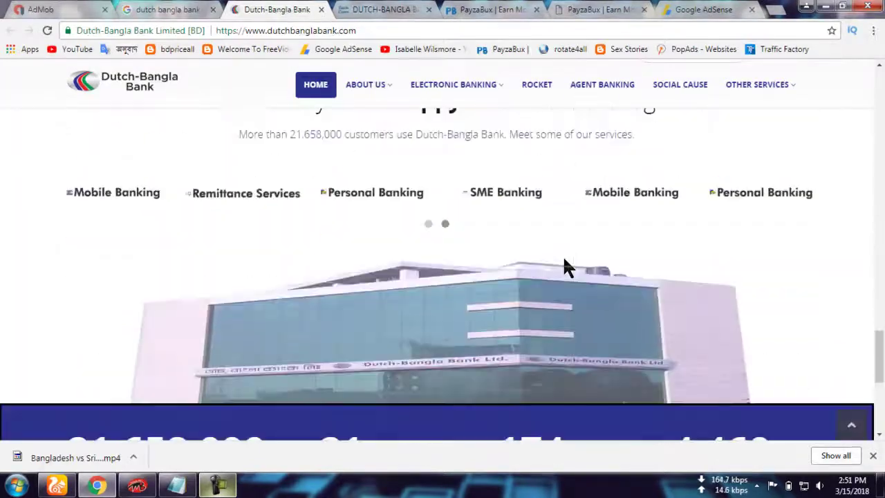
scroll(564, 261, down, 3)
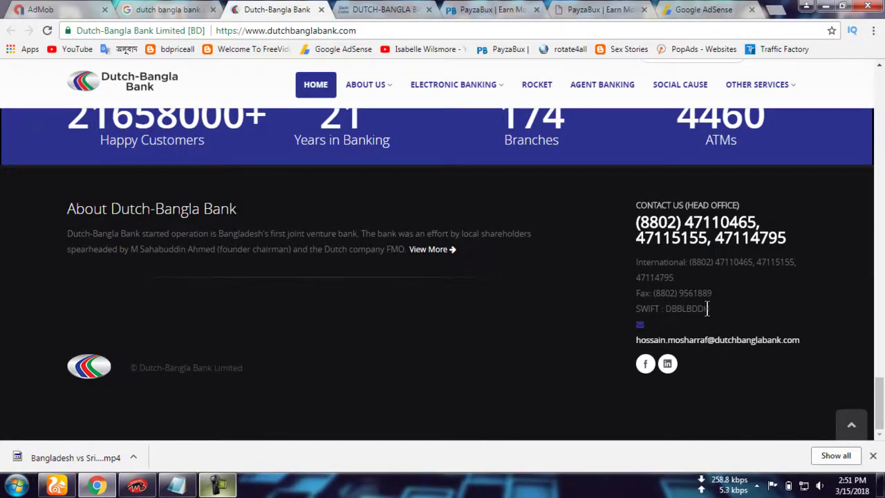
drag(709, 309, 666, 312)
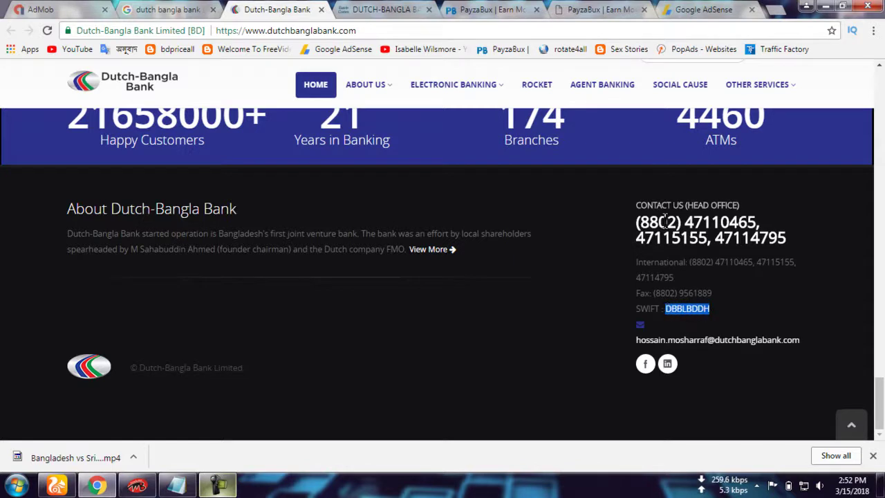
Check the selected code against the Dhaka main code on bank-codes.com and copy DBBLBDDH from the bank's own website.
click(354, 11)
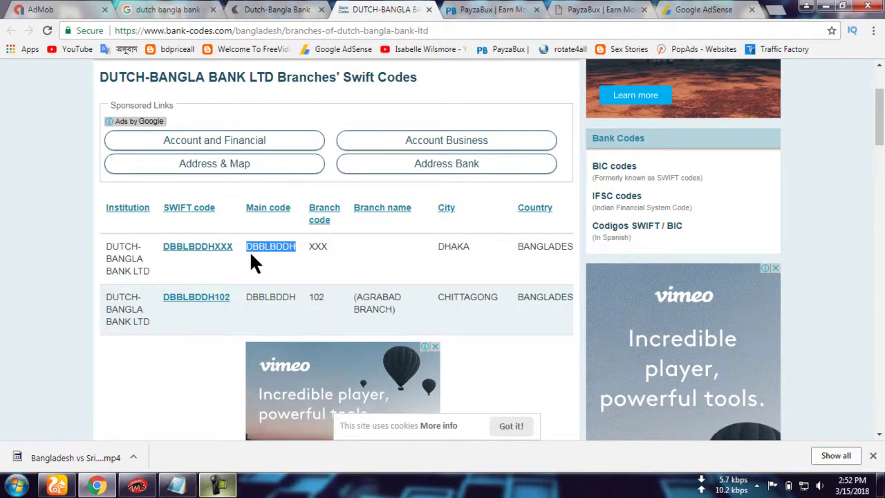
click(280, 9)
right_click(678, 312)
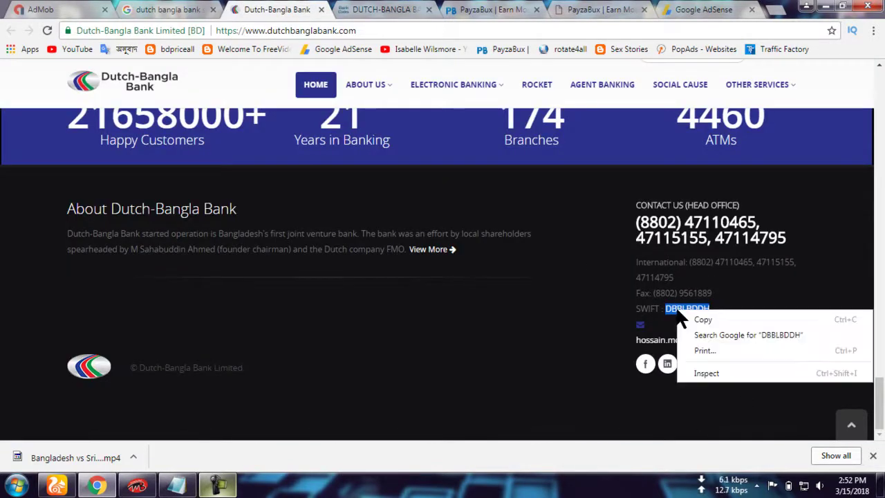
click(701, 321)
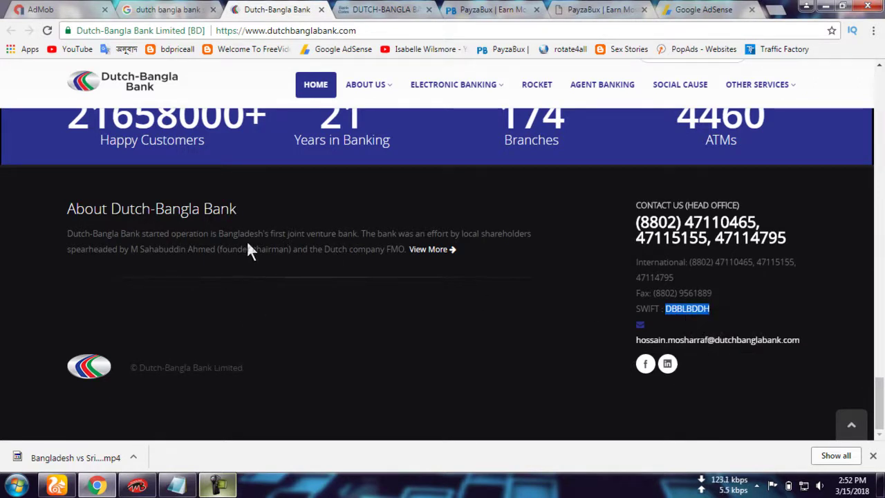
Return to the AdSense wire transfer form and fill in the SWIFT BIC with DBBLBDDH.
click(693, 10)
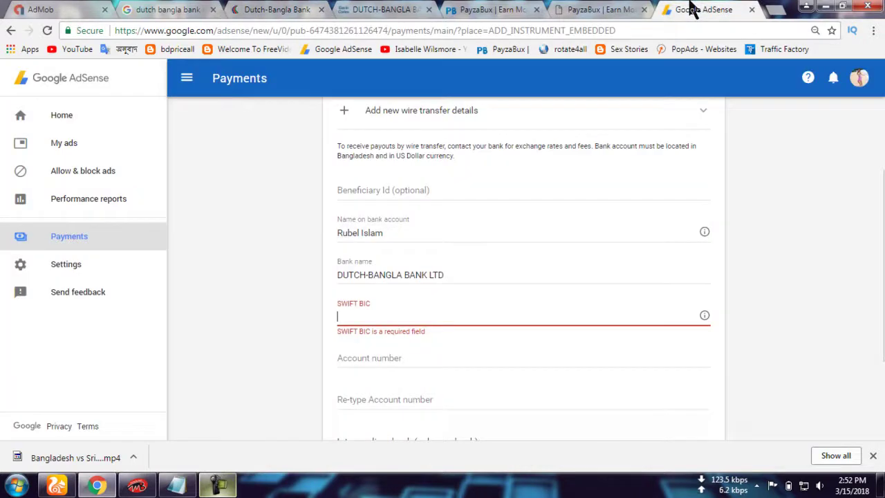
right_click(350, 315)
click(402, 213)
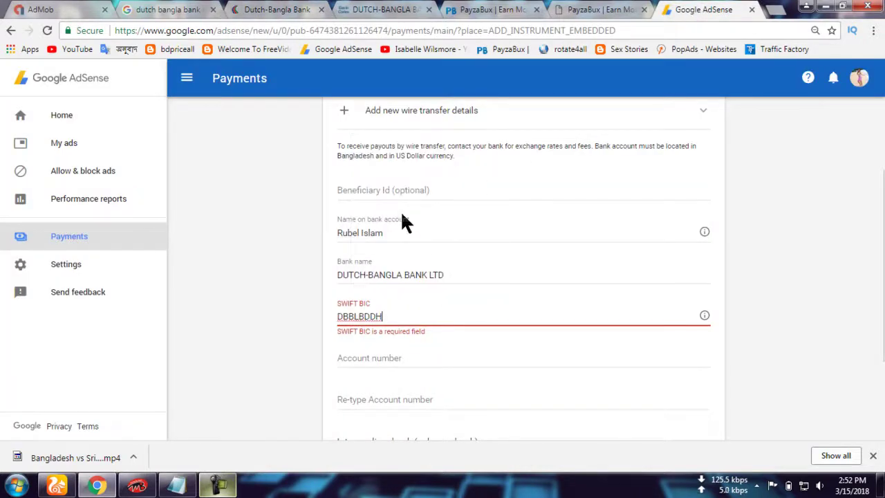
Switch to the Notepad text document and copy the bank account number stored there for the account number field.
click(392, 359)
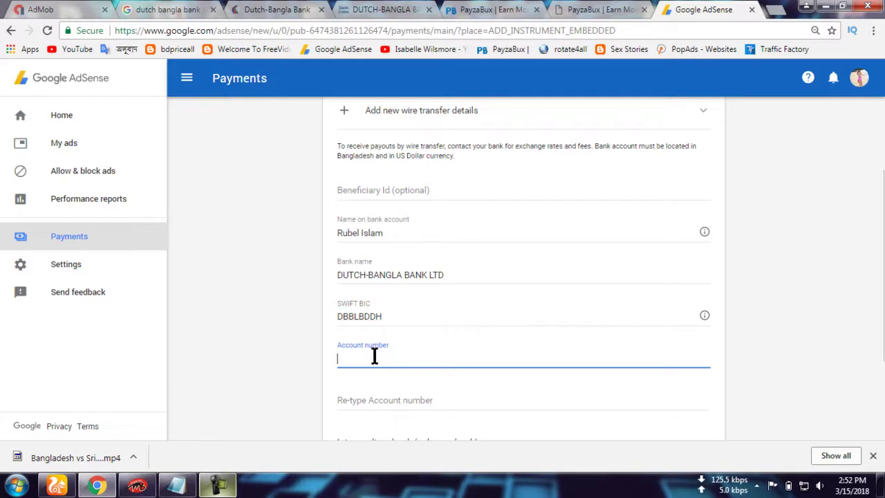
click(177, 485)
click(539, 139)
drag(554, 136, 441, 148)
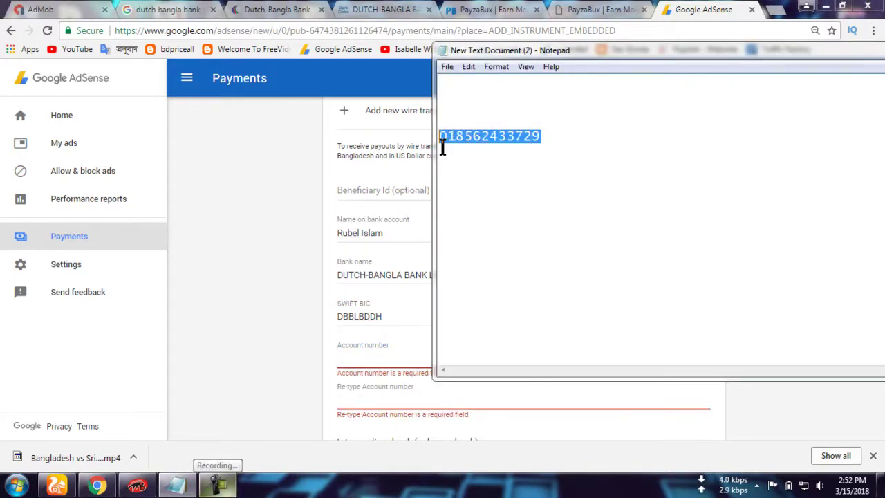
click(231, 487)
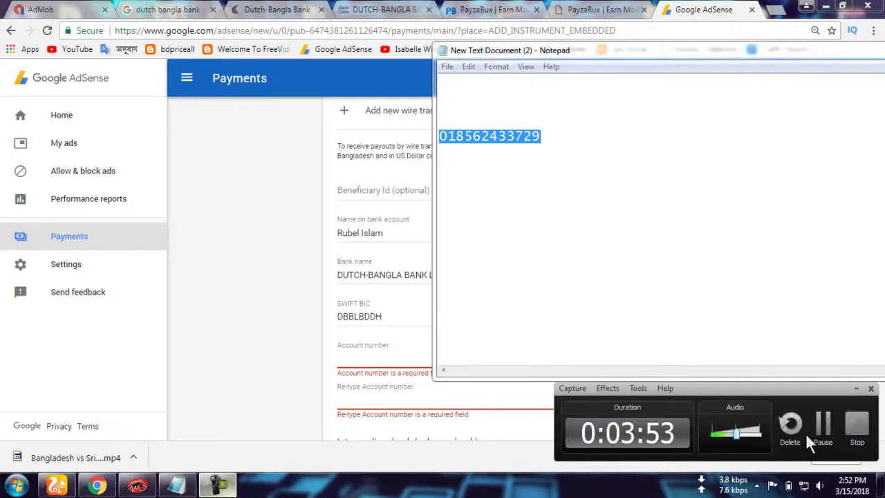
click(533, 138)
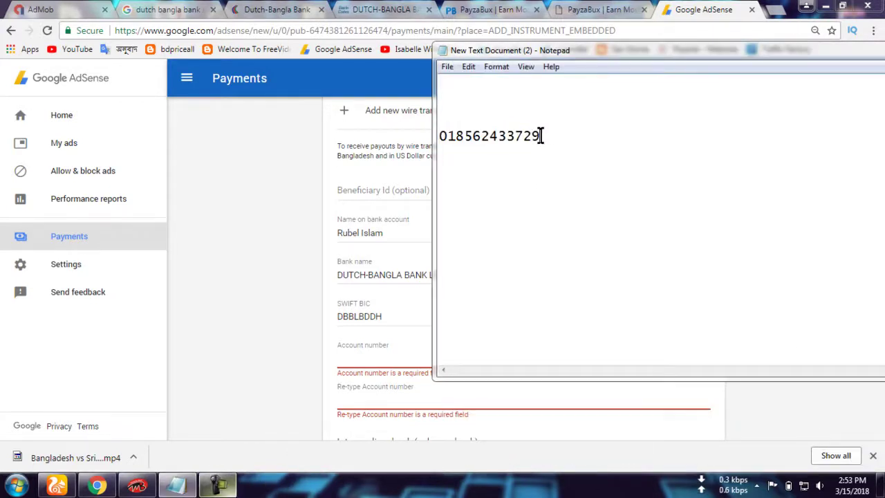
drag(542, 136, 433, 137)
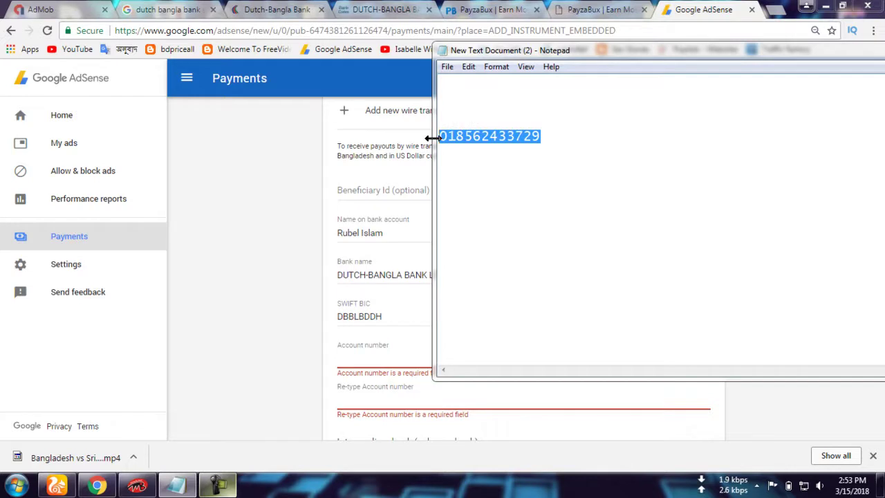
Paste the copied bank account number into both the account number and re-type account number fields of the AdSense form.
click(295, 278)
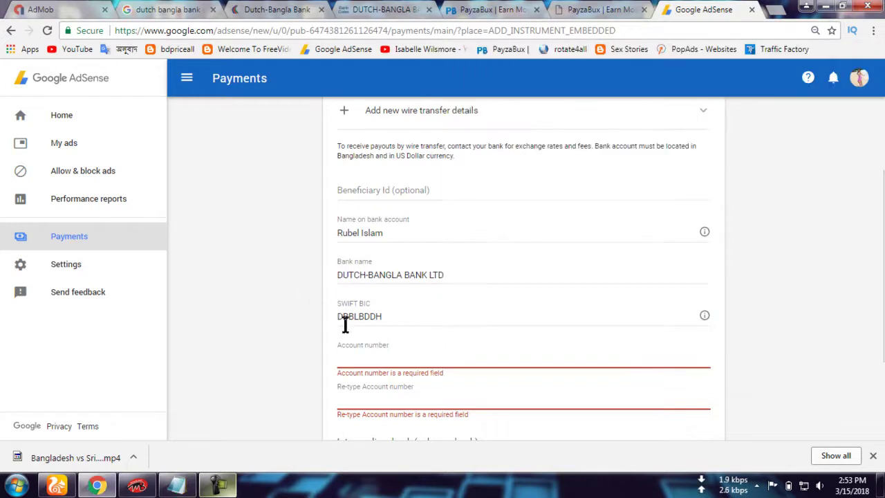
click(366, 359)
scroll(520, 330, down, 2)
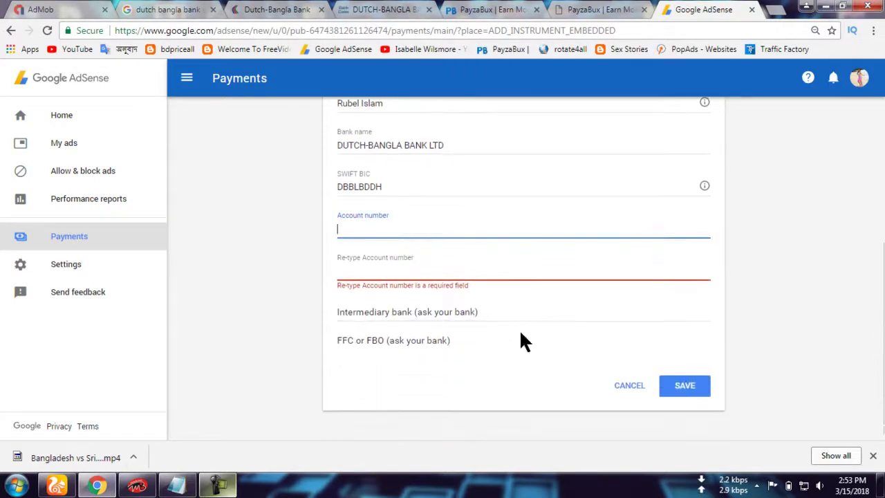
key(ctrl+v)
click(369, 270)
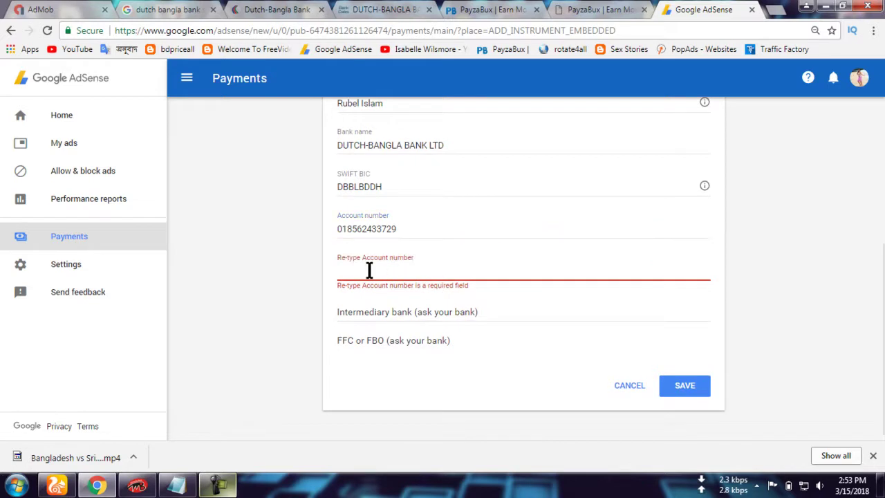
key(ctrl+v)
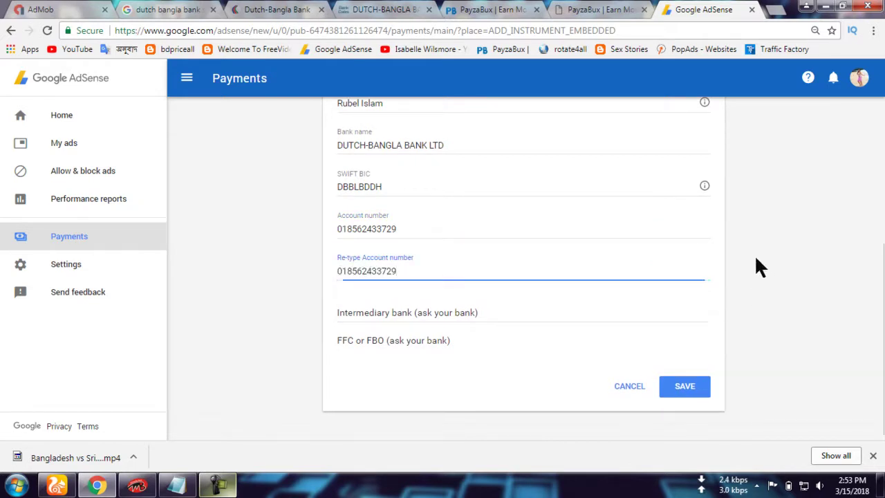
click(756, 261)
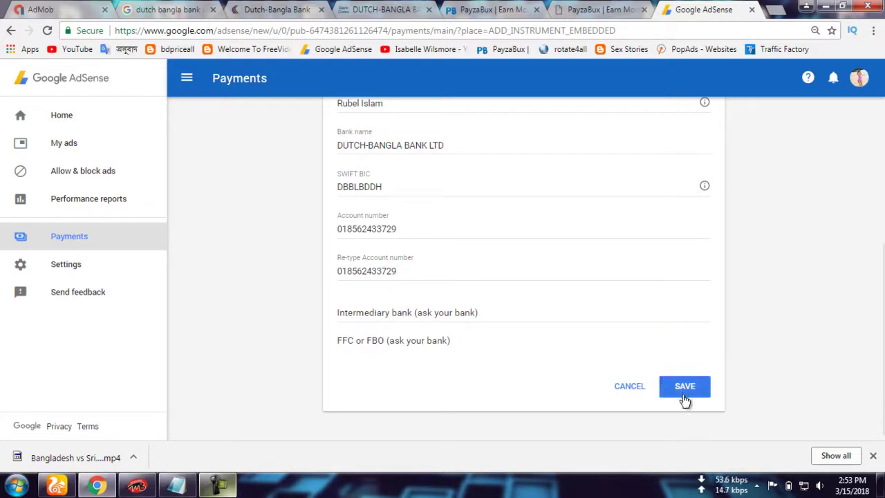
Review the wire transfer entries and save them, leaving the intermediary bank and FFC or FBO details empty.
scroll(554, 345, up, 2)
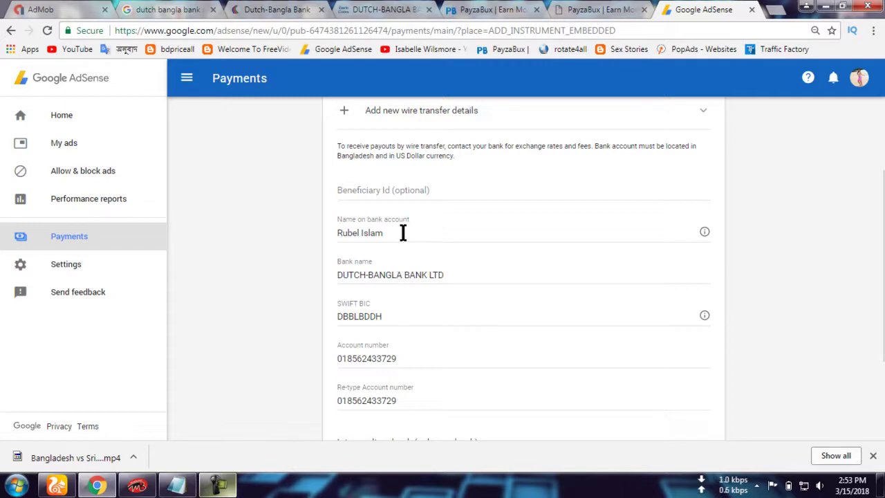
scroll(403, 234, down, 2)
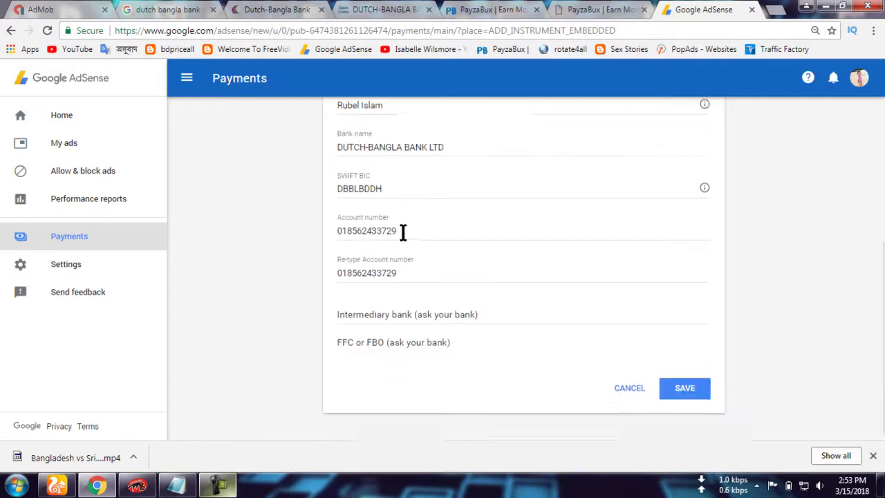
click(692, 382)
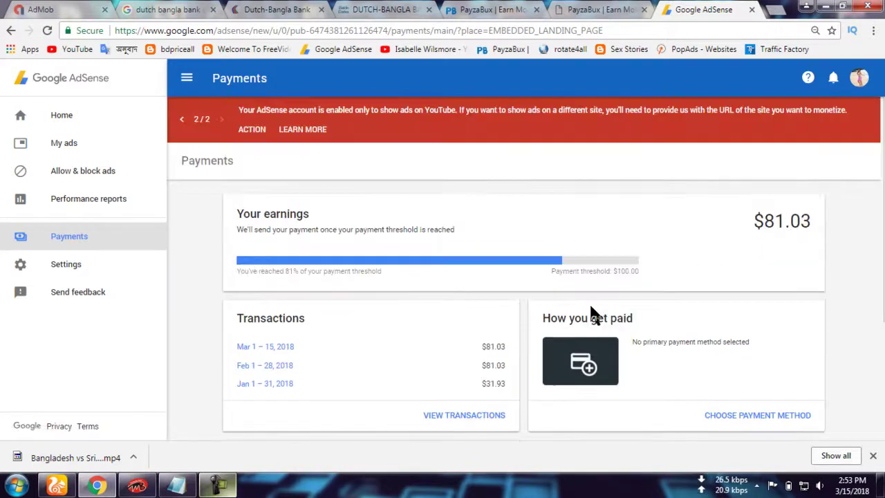
Open the payment methods from the How you get paid section and set the wire transfer bank account as Primary.
scroll(624, 316, down, 2)
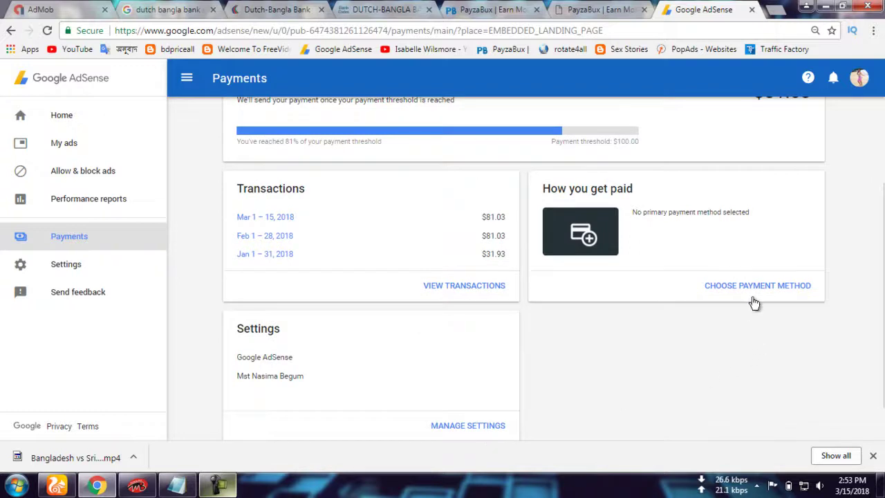
triple_click(635, 213)
click(657, 213)
click(731, 286)
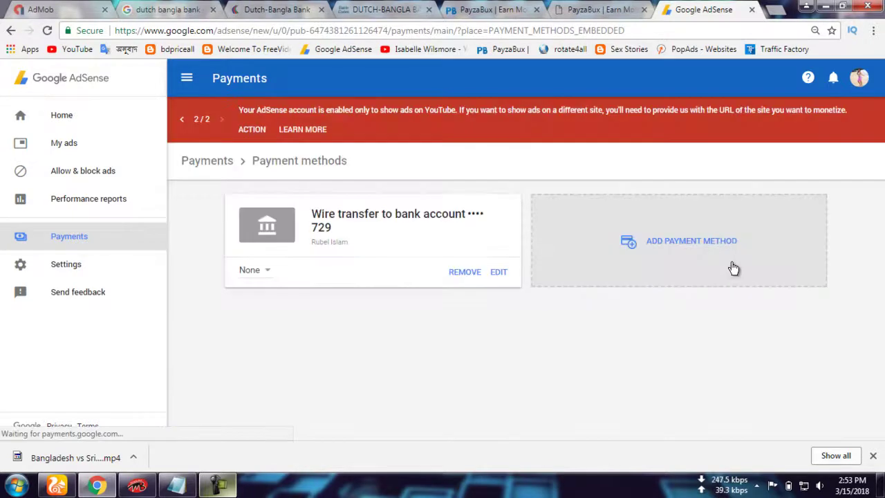
click(268, 273)
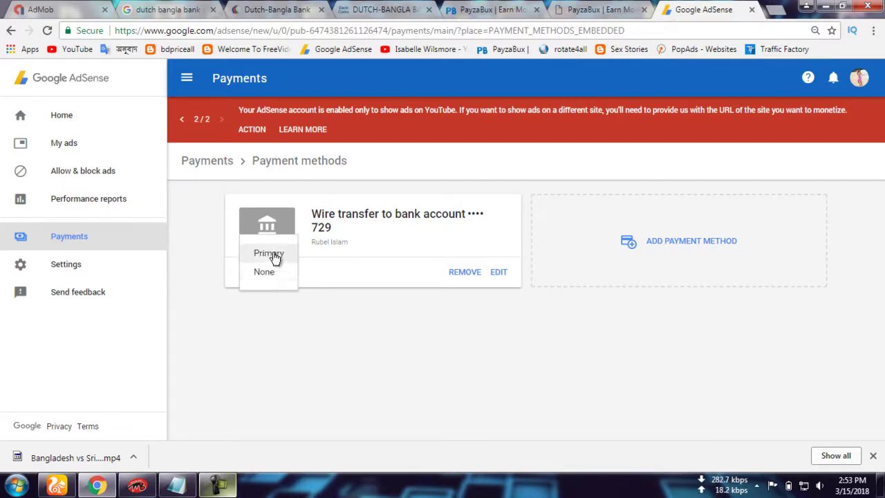
click(270, 254)
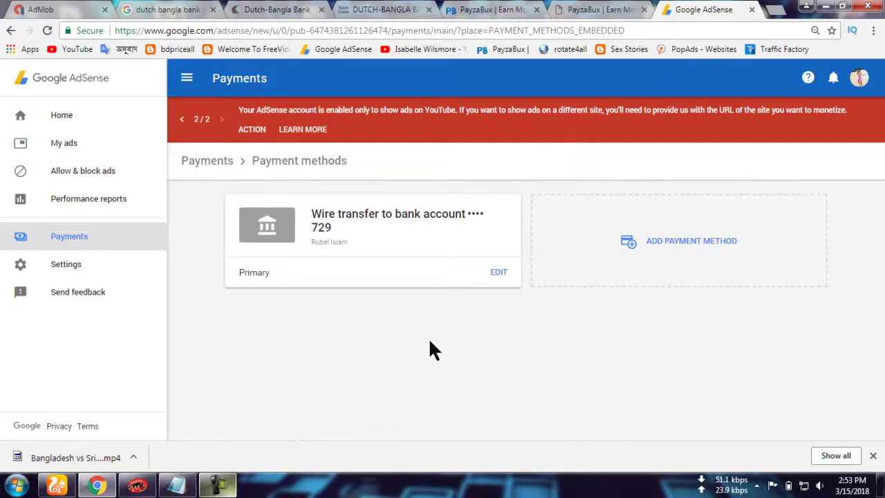
Reload the payment methods page and check the wire transfer bank account's details and Primary status.
double_click(244, 272)
double_click(258, 275)
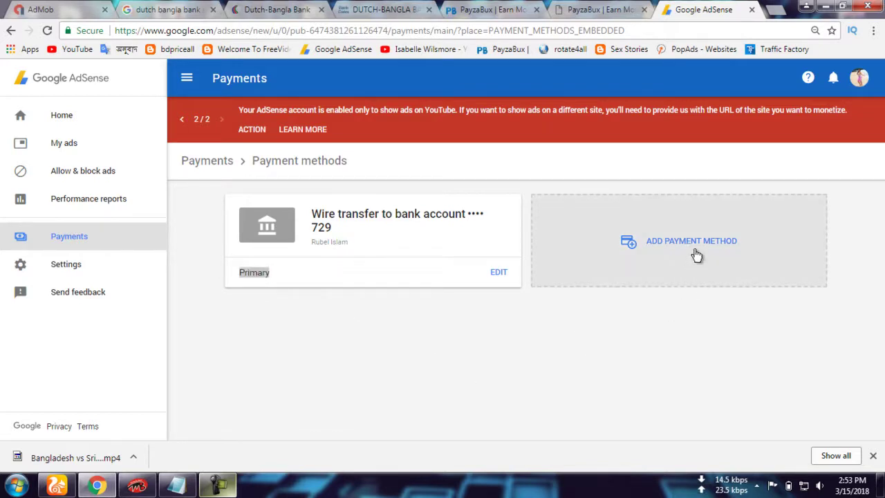
click(243, 270)
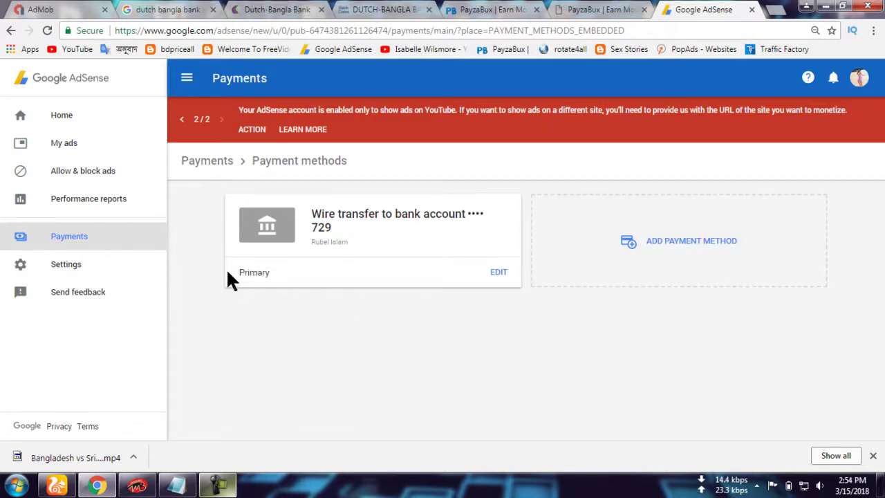
right_click(493, 173)
click(522, 214)
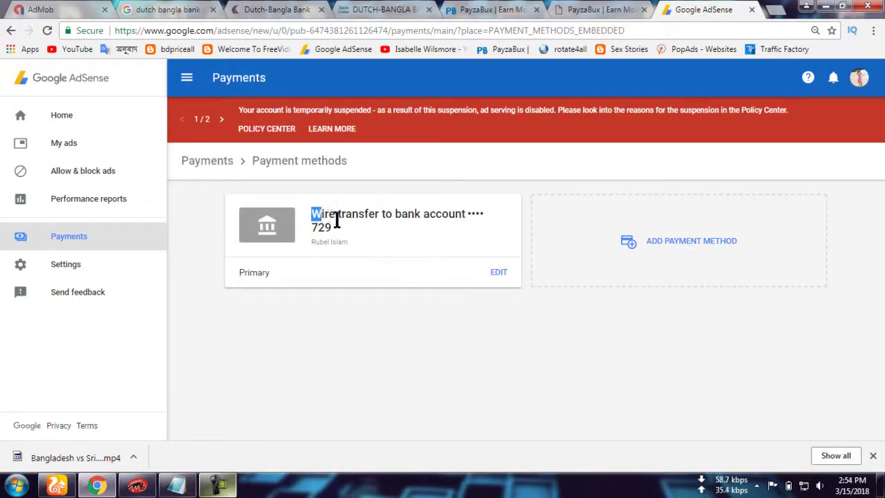
drag(337, 221, 362, 242)
click(518, 224)
Switch to the other browser window with the Daily Tech Bangla Tips YouTube channel page.
click(57, 485)
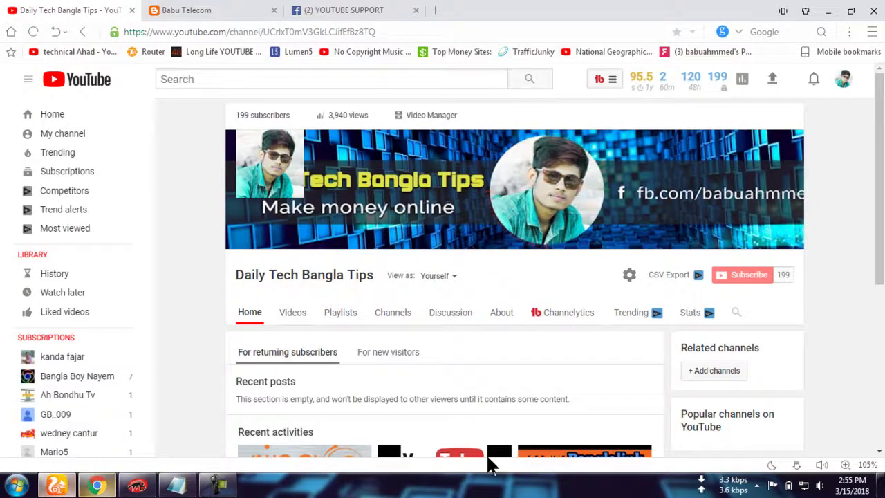
click(220, 485)
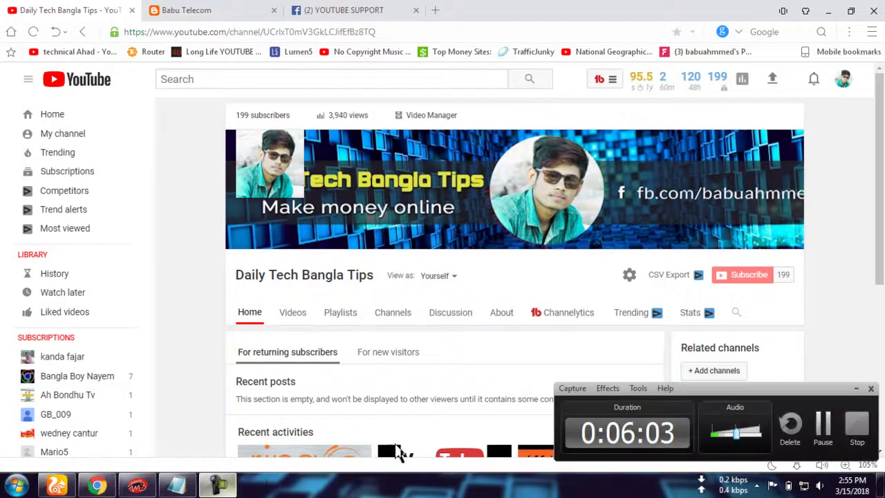
click(823, 423)
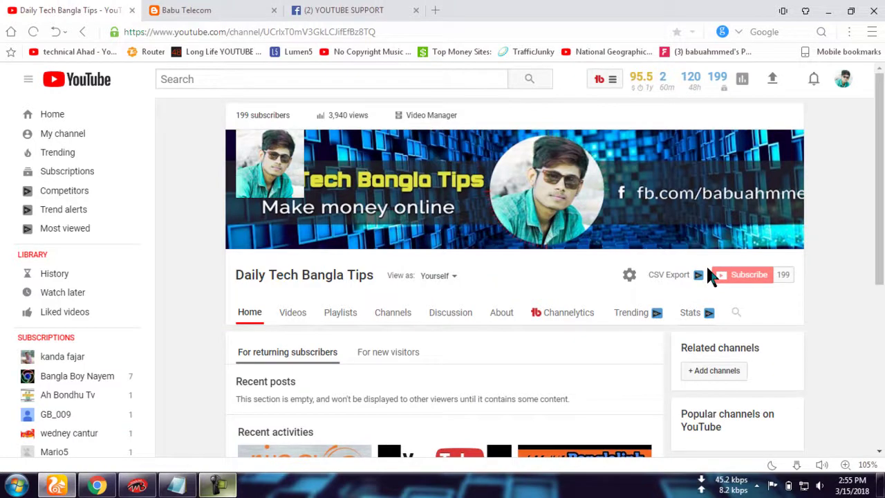